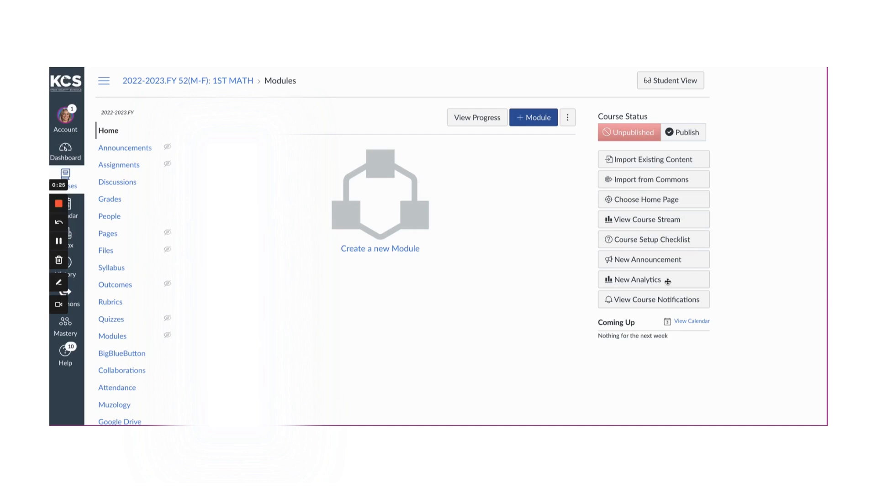
Step: Open the 1ST MATH course's Mastery Tracker and start linking a new tracker created from a standard set
{"action": "scroll", "coordinate": [155, 247], "scroll_direction": "down", "scroll_amount": 1}
{"action": "scroll", "coordinate": [155, 248], "scroll_direction": "down", "scroll_amount": 3}
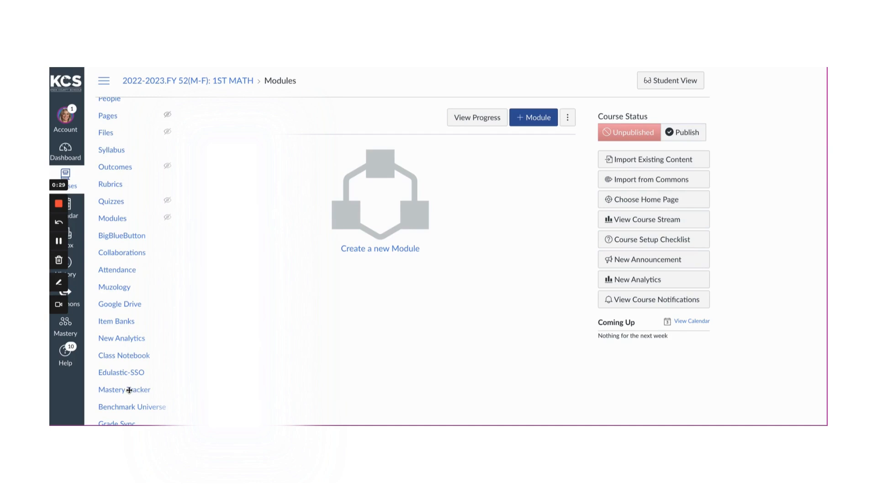
{"action": "left_click", "coordinate": [121, 391]}
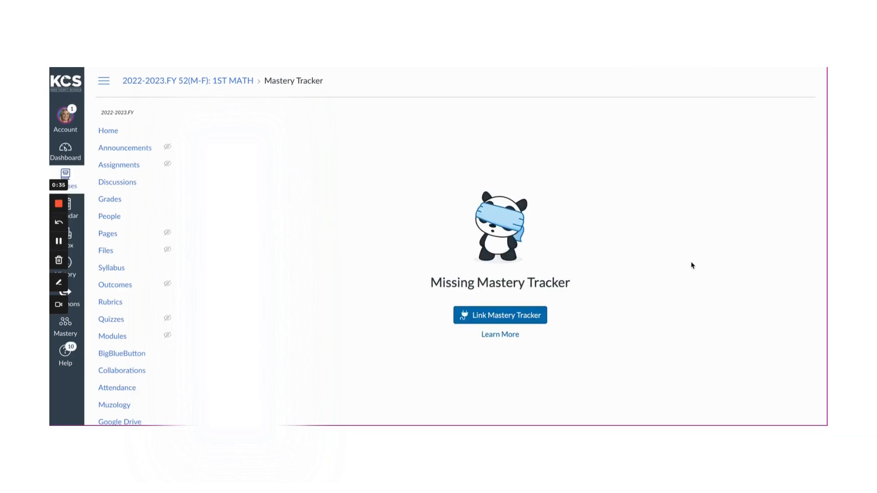
{"action": "left_click", "coordinate": [536, 321]}
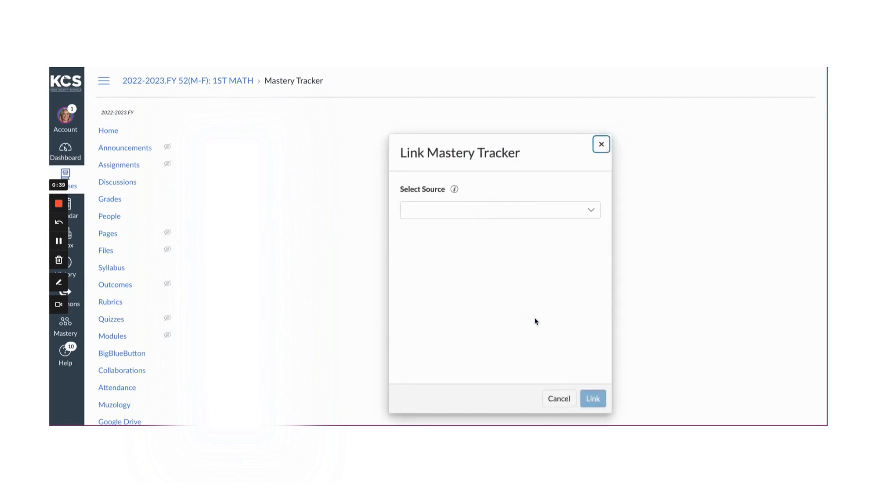
{"action": "left_click", "coordinate": [538, 210]}
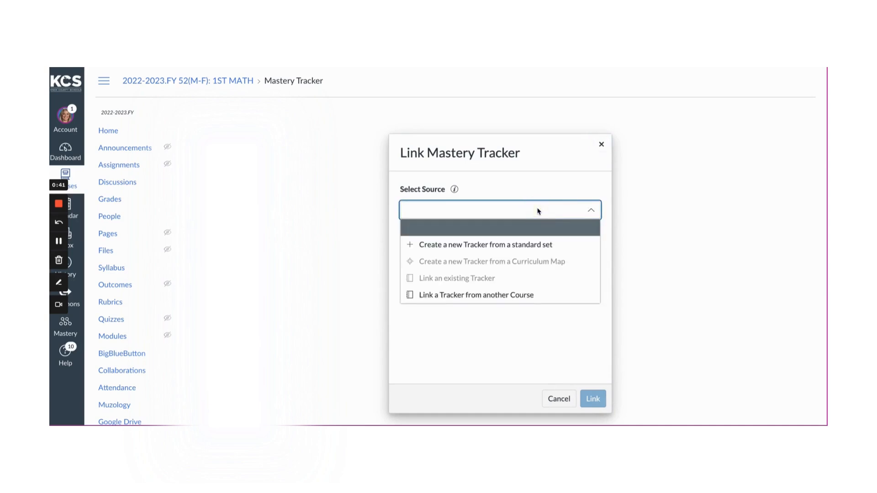
{"action": "left_click", "coordinate": [523, 248]}
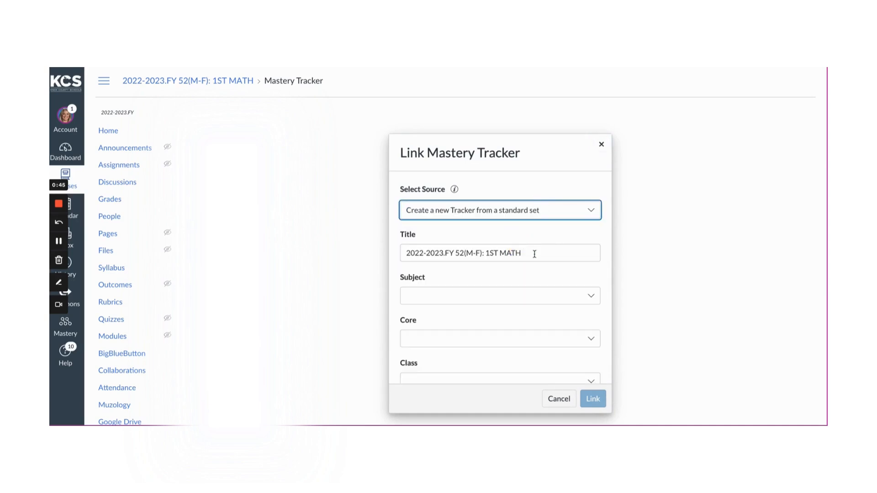
Step: Append the teacher's surname to the end of the new tracker's title
{"action": "left_click", "coordinate": [534, 254]}
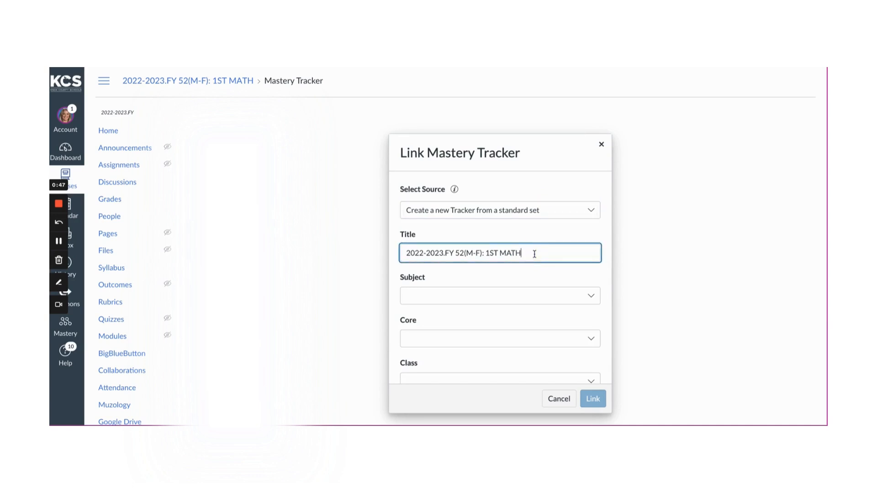
{"action": "type", "text": "Cahit"}
{"action": "key", "text": "BackSpace"}
{"action": "key", "text": "BackSpace"}
{"action": "key", "text": "BackSpace"}
{"action": "key", "text": "BackSpace"}
{"action": "type", "text": "hait"}
Step: Set the tracker's subject to Math, core to TN: Academic Standards UNPACKED (2016 r2018) and class to 1st Grade, and link it
{"action": "left_click", "coordinate": [555, 298]}
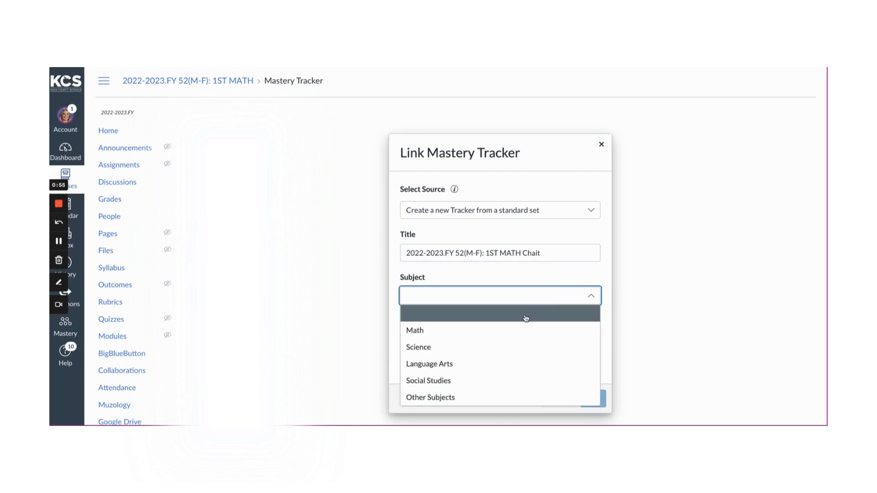
{"action": "left_click", "coordinate": [511, 330]}
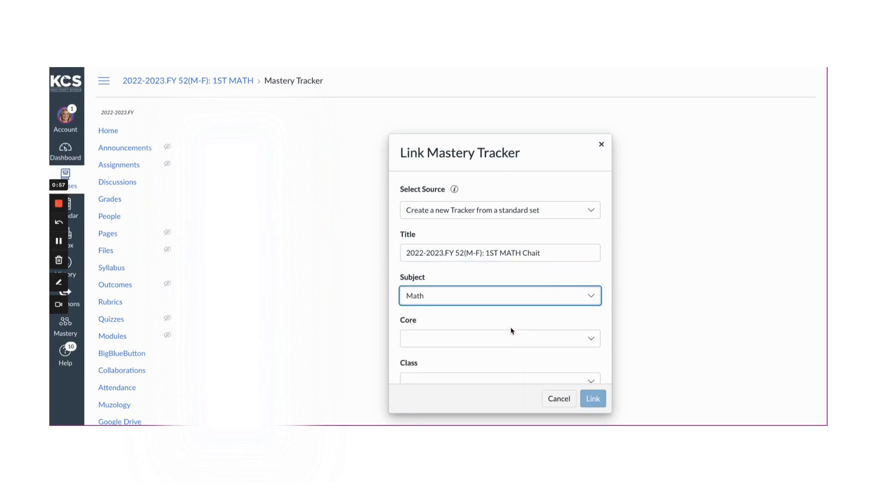
{"action": "scroll", "coordinate": [510, 330], "scroll_direction": "down", "scroll_amount": 1}
{"action": "left_click", "coordinate": [580, 336]}
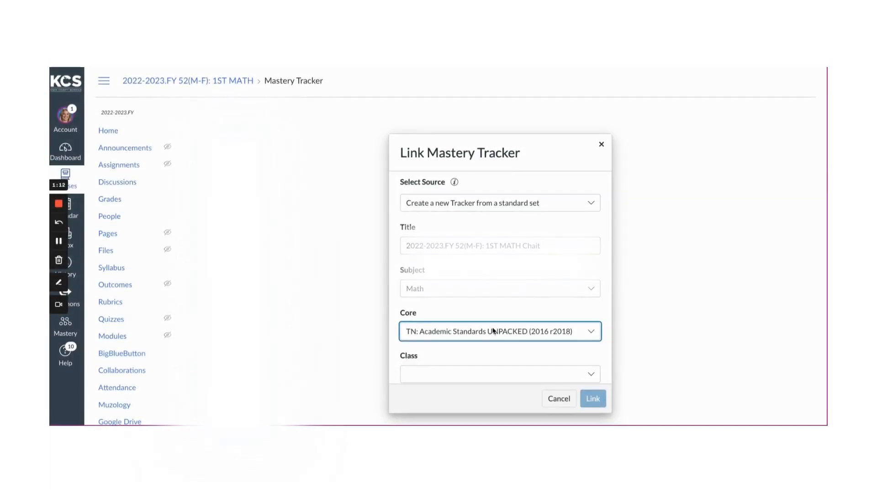
{"action": "scroll", "coordinate": [492, 329], "scroll_direction": "down", "scroll_amount": 1}
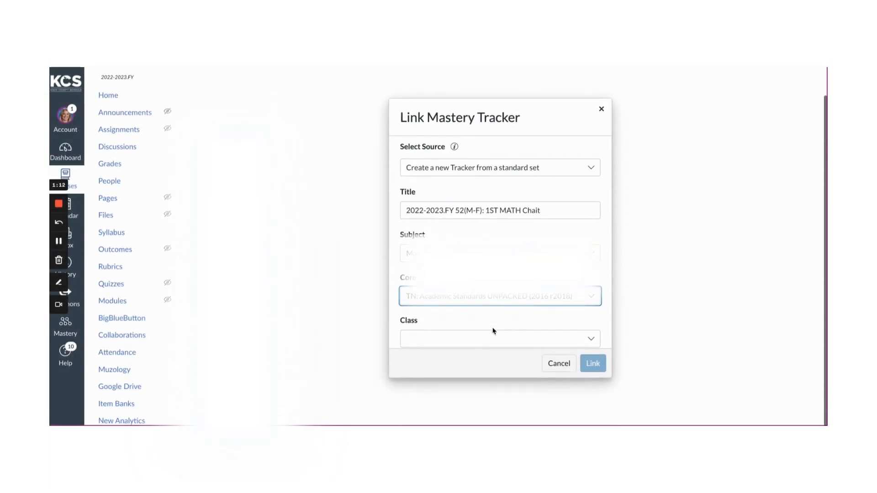
{"action": "left_click", "coordinate": [473, 342]}
{"action": "left_click", "coordinate": [462, 255]}
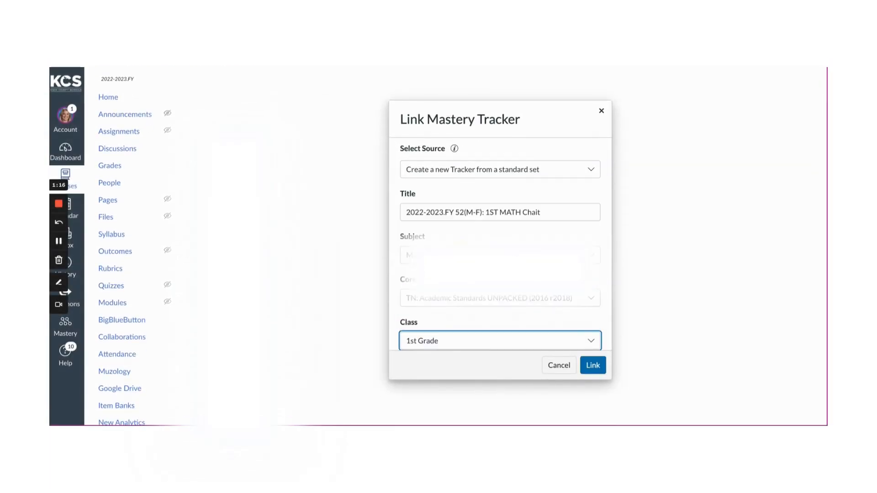
{"action": "left_click", "coordinate": [594, 371]}
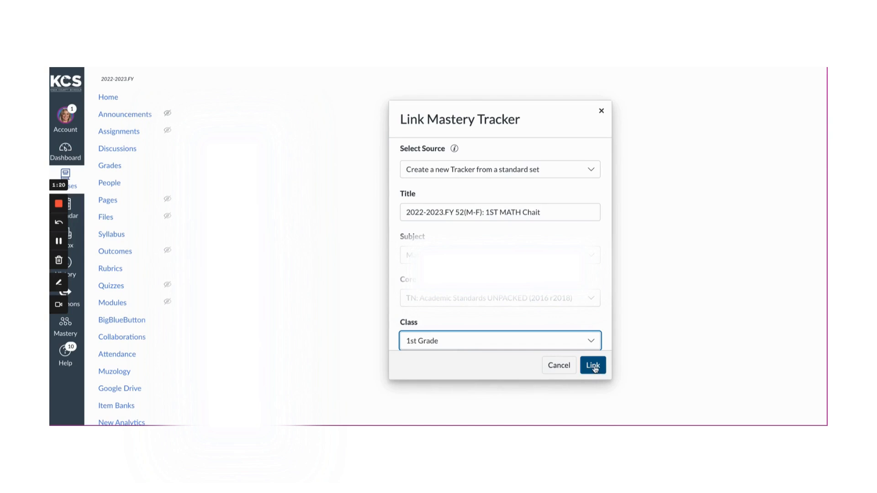
{"action": "left_click", "coordinate": [594, 368]}
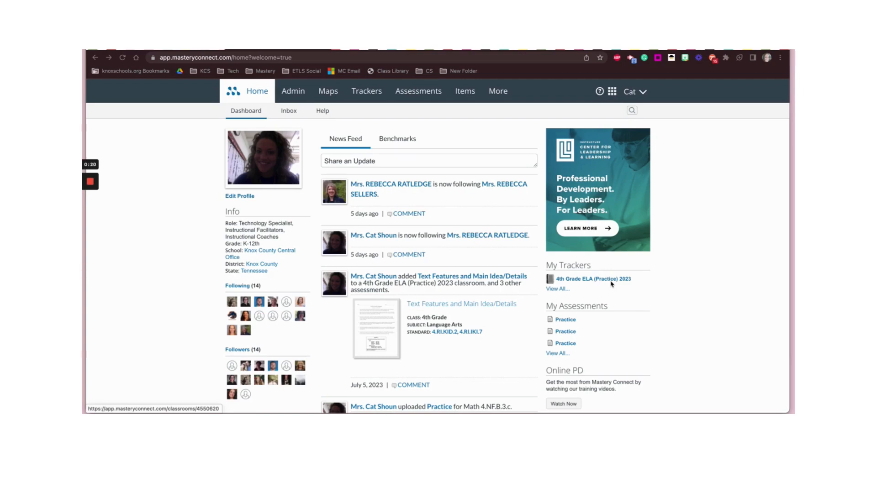
Step: Open the Mastery Connect Community page and browse the educators in My District
{"action": "left_click", "coordinate": [498, 91]}
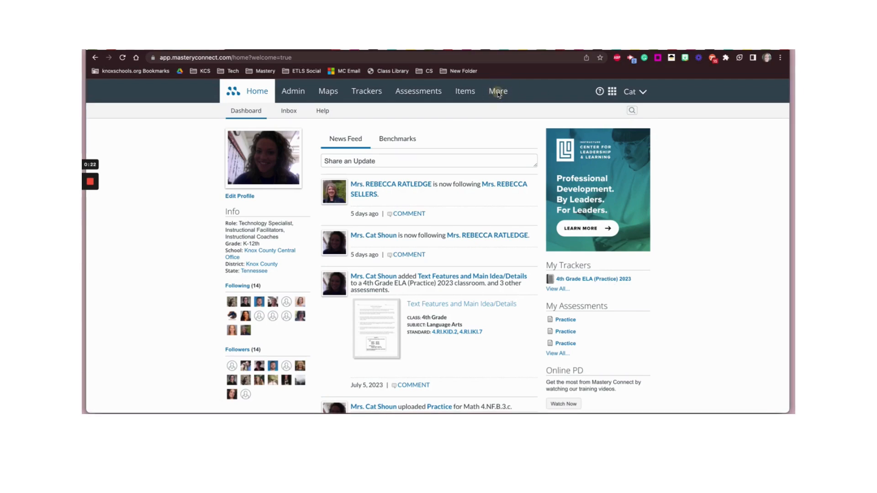
{"action": "left_click", "coordinate": [498, 91]}
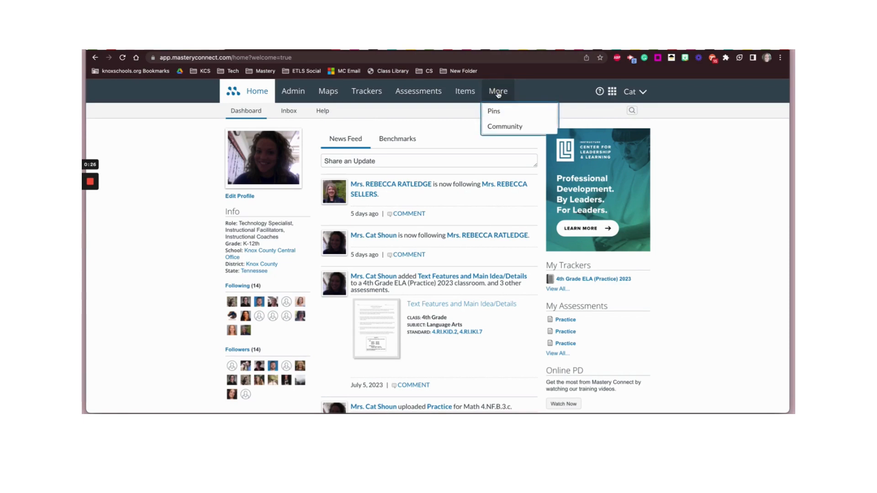
{"action": "left_click", "coordinate": [506, 126]}
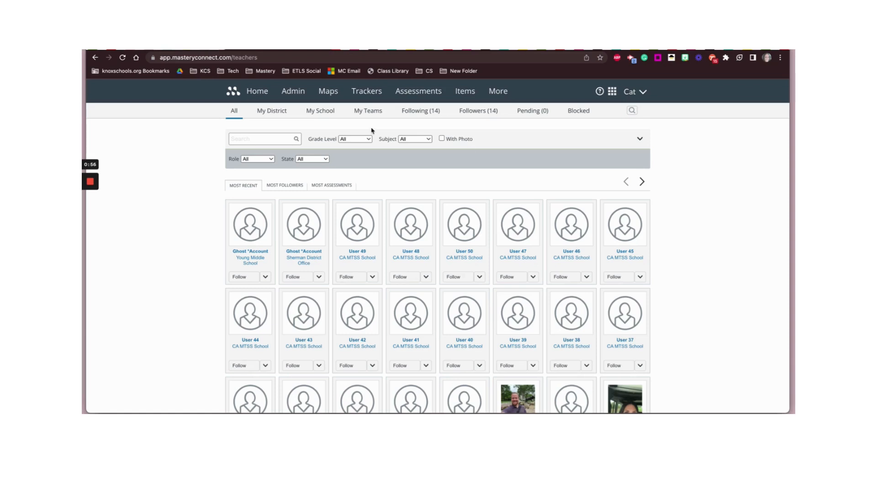
{"action": "left_click", "coordinate": [270, 115]}
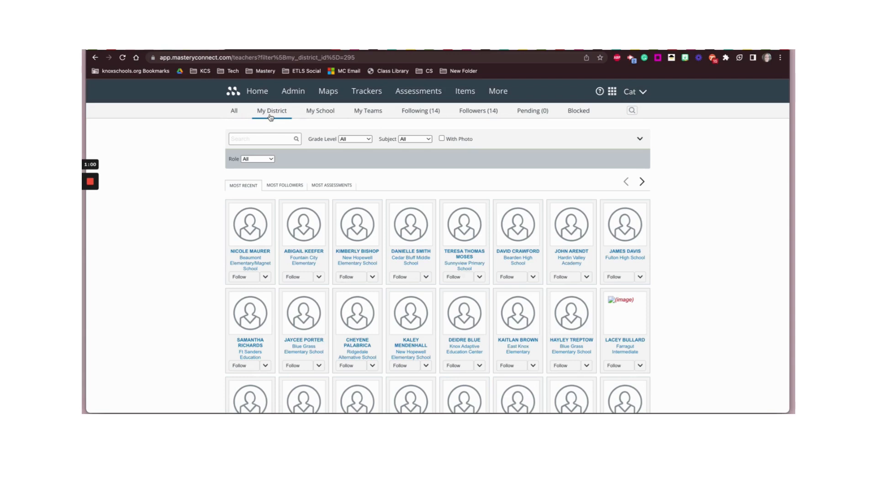
{"action": "scroll", "coordinate": [718, 282], "scroll_direction": "down", "scroll_amount": 5}
Step: Filter the assessment library to 4th Grade Science and check the add options of the Retake--Natural Resources and Fossils Test
{"action": "left_click", "coordinate": [421, 90]}
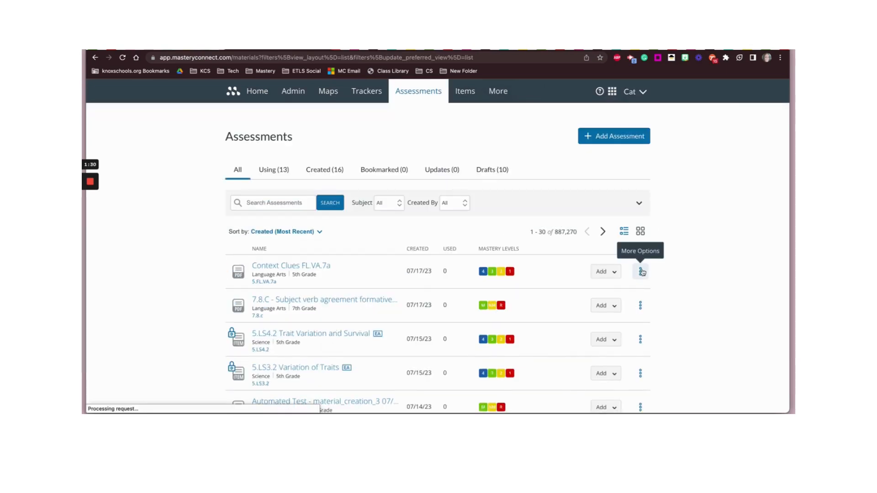
{"action": "left_click", "coordinate": [640, 204]}
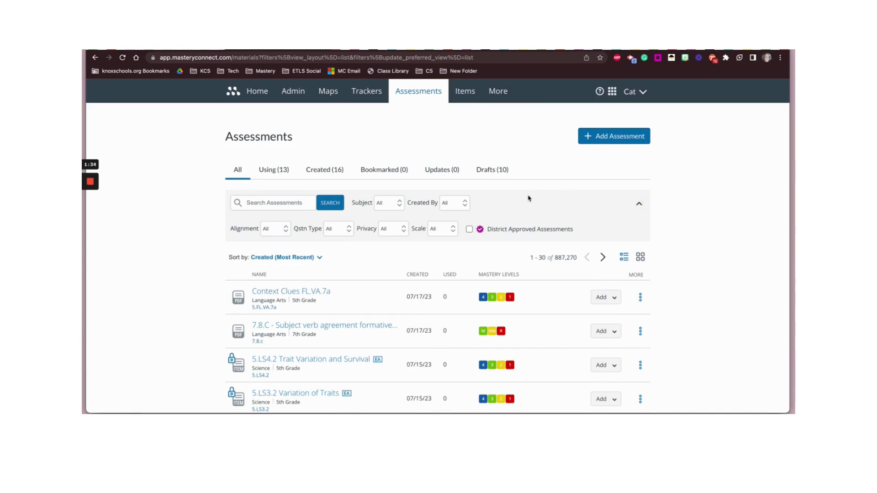
{"action": "left_click", "coordinate": [398, 207]}
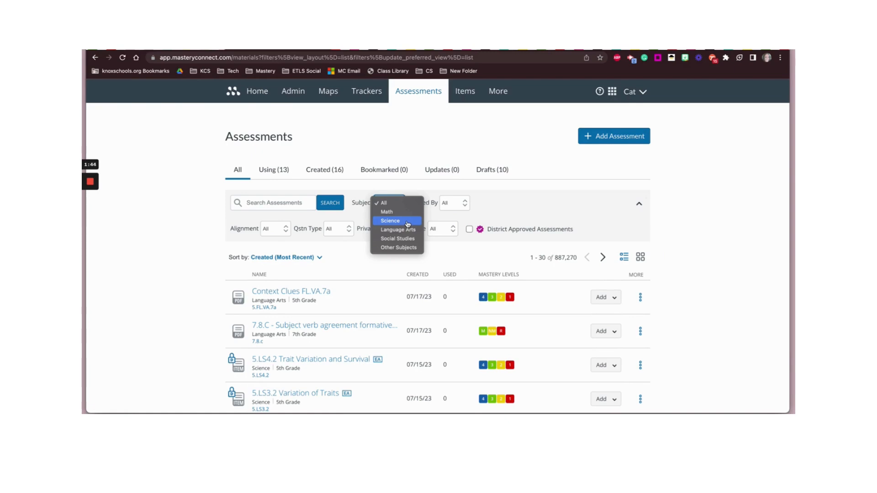
{"action": "left_click", "coordinate": [406, 222]}
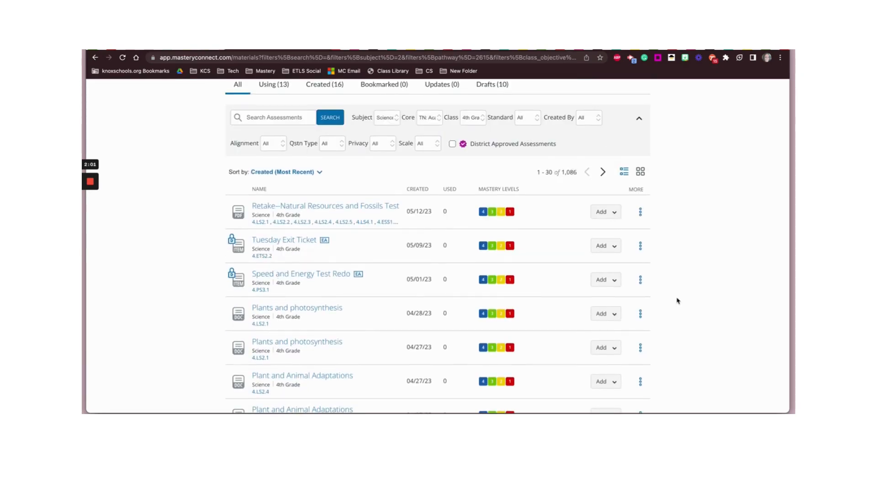
{"action": "left_click", "coordinate": [617, 212]}
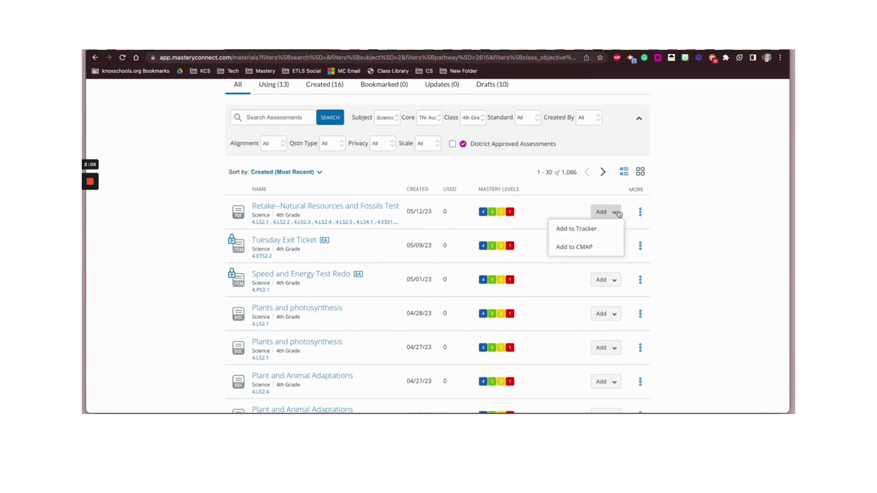
{"action": "left_click", "coordinate": [719, 245]}
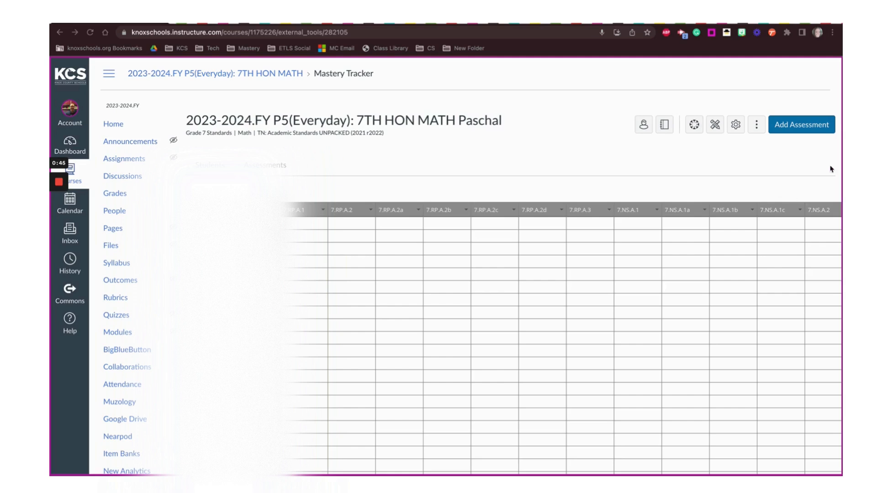
Step: Add an assessment titled Practice to the 7TH HON MATH tracker, with source Item and privacy Private To My District
{"action": "left_click", "coordinate": [801, 127]}
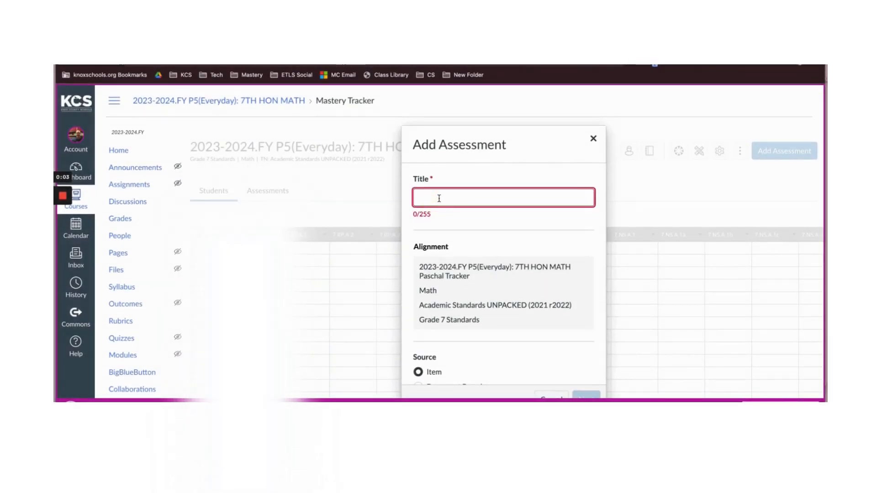
{"action": "type", "text": "Practice"}
{"action": "scroll", "coordinate": [487, 243], "scroll_direction": "down", "scroll_amount": 1}
{"action": "scroll", "coordinate": [533, 269], "scroll_direction": "down", "scroll_amount": 1}
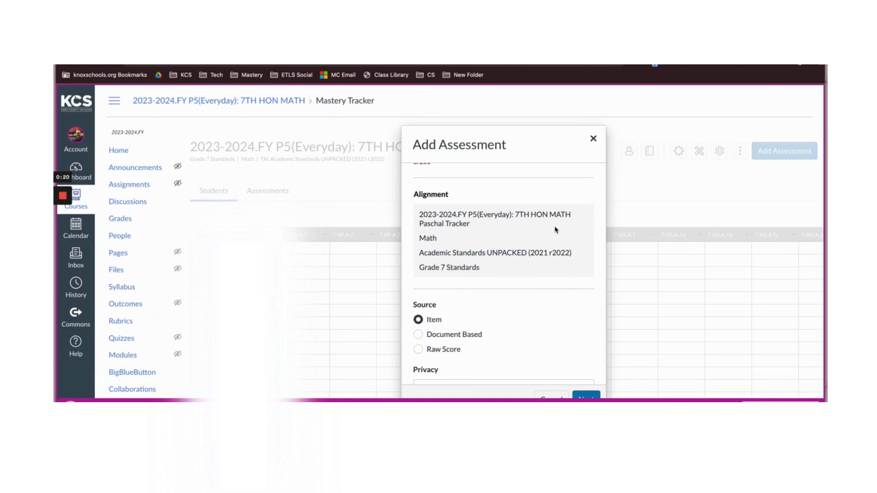
{"action": "scroll", "coordinate": [556, 229], "scroll_direction": "down", "scroll_amount": 3}
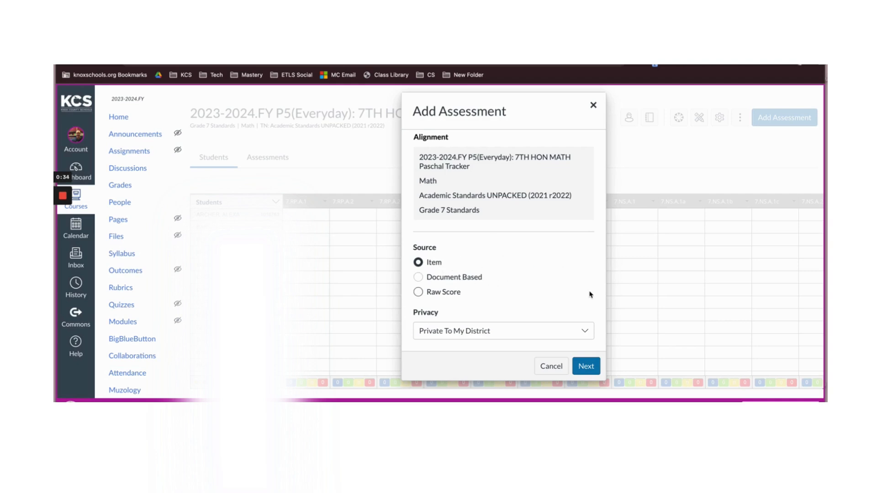
{"action": "left_click", "coordinate": [594, 371]}
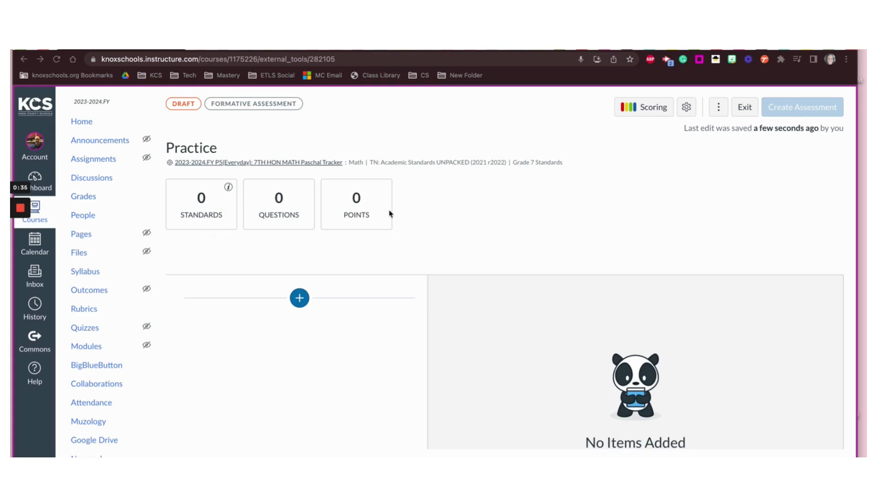
Step: Review the Practice assessment's mastery level scoring and the form for authoring a new item, leaving both without changes
{"action": "left_click", "coordinate": [632, 115]}
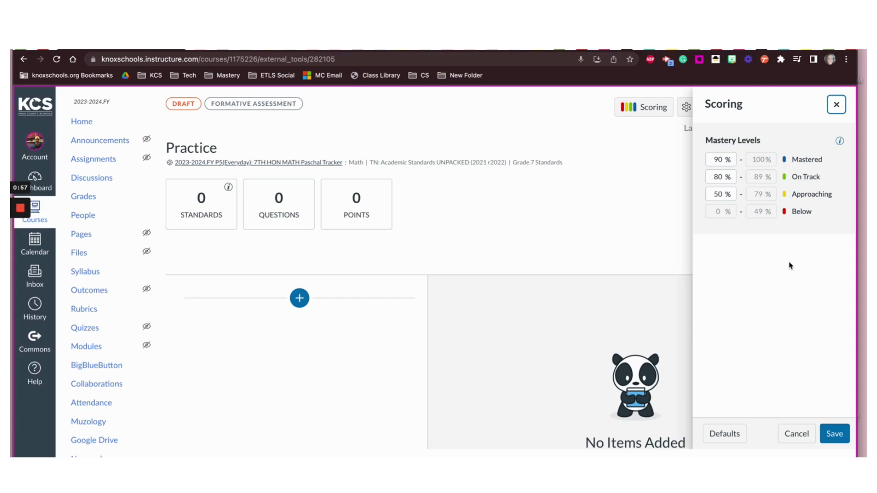
{"action": "left_click", "coordinate": [797, 434]}
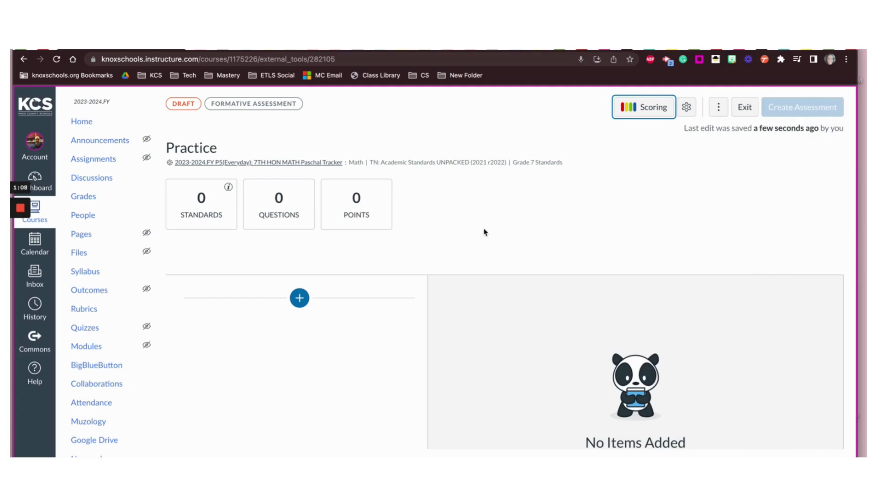
{"action": "left_click", "coordinate": [300, 299]}
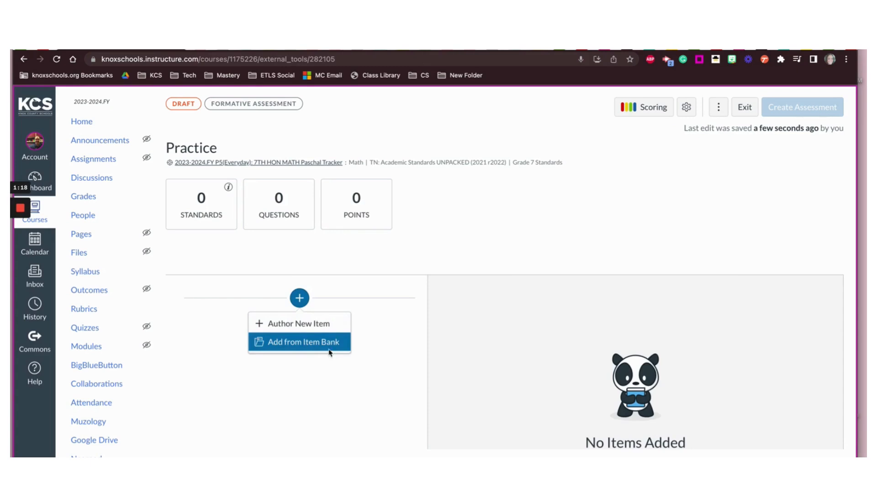
{"action": "left_click", "coordinate": [318, 328]}
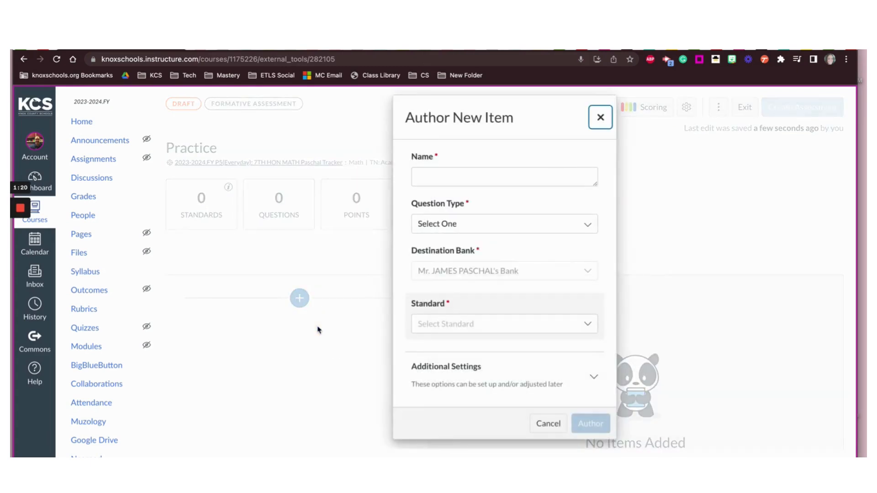
{"action": "scroll", "coordinate": [569, 267], "scroll_direction": "down", "scroll_amount": 1}
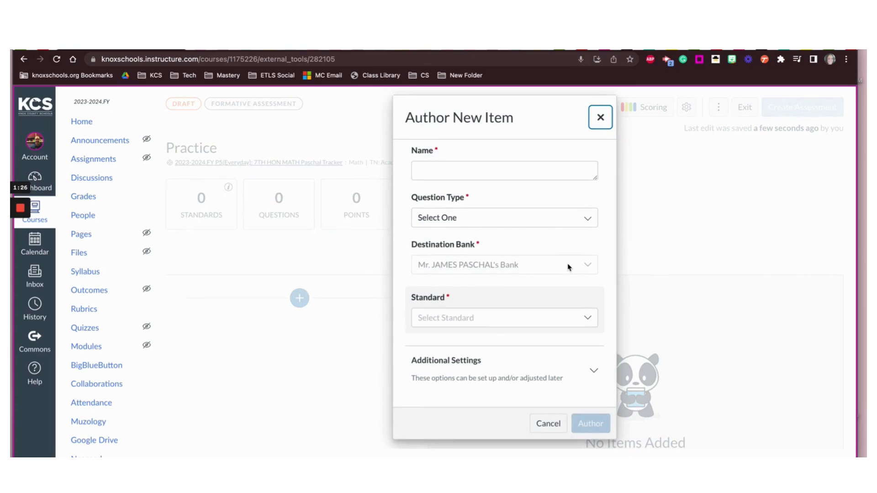
{"action": "left_click", "coordinate": [599, 118]}
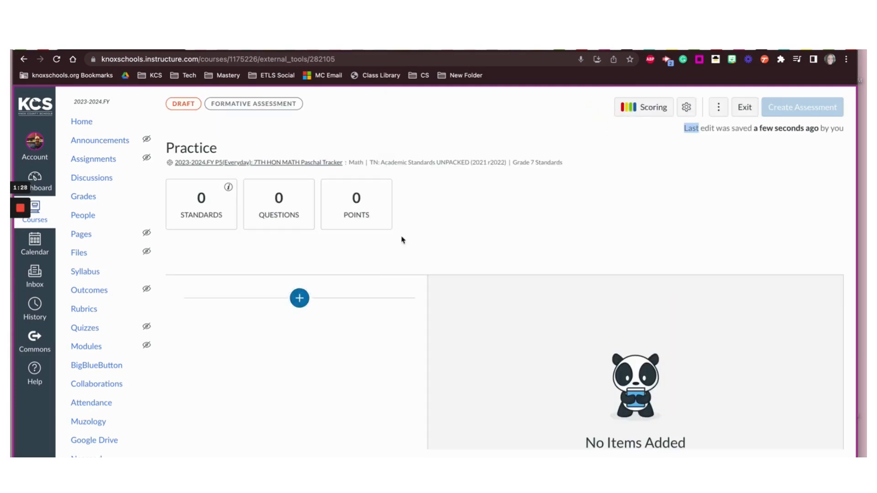
Step: Open the item banks for the Practice assessment and check the standards offered by the item filter
{"action": "left_click", "coordinate": [300, 301]}
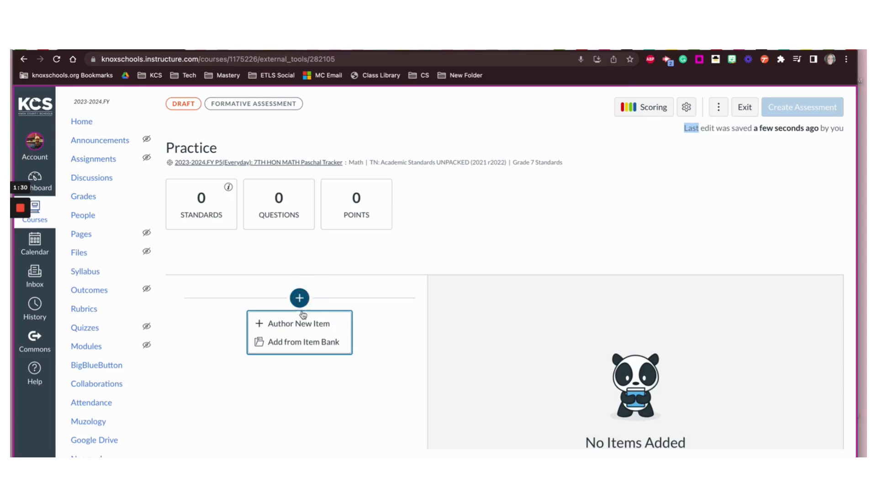
{"action": "left_click", "coordinate": [307, 346]}
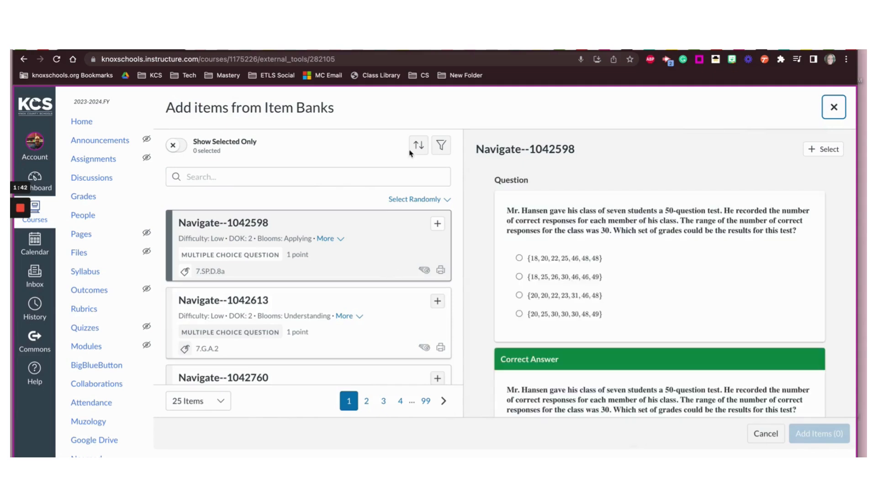
{"action": "left_click", "coordinate": [441, 147]}
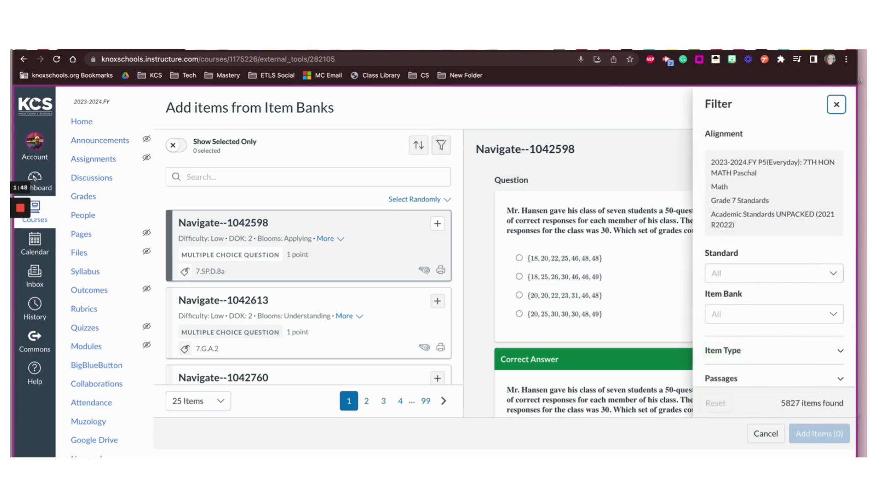
{"action": "scroll", "coordinate": [775, 213], "scroll_direction": "down", "scroll_amount": 3}
{"action": "left_click", "coordinate": [795, 194]}
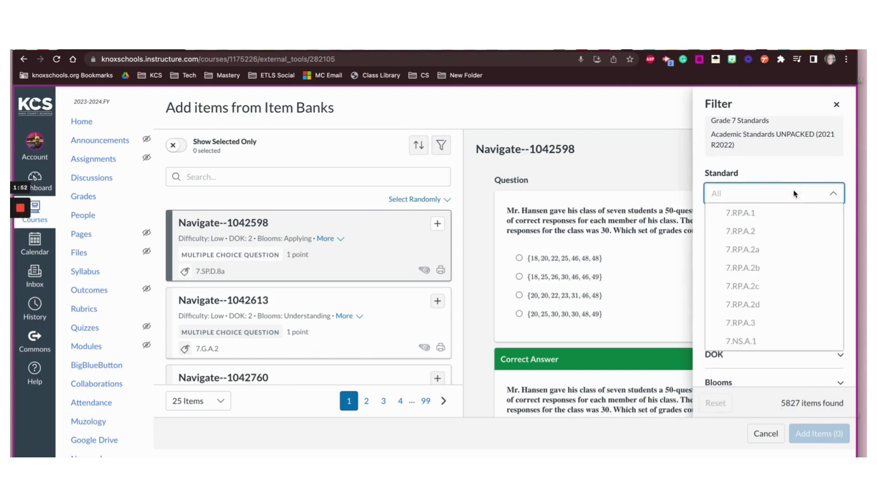
{"action": "left_click", "coordinate": [795, 193]}
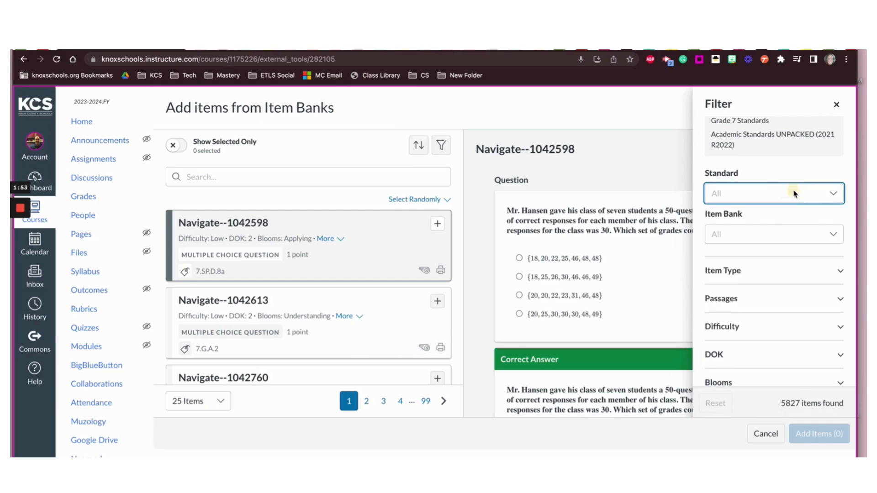
Step: Filter the items by item bank to Mastery Item Bank Supplemental and Mastery Item Bank
{"action": "left_click", "coordinate": [806, 235]}
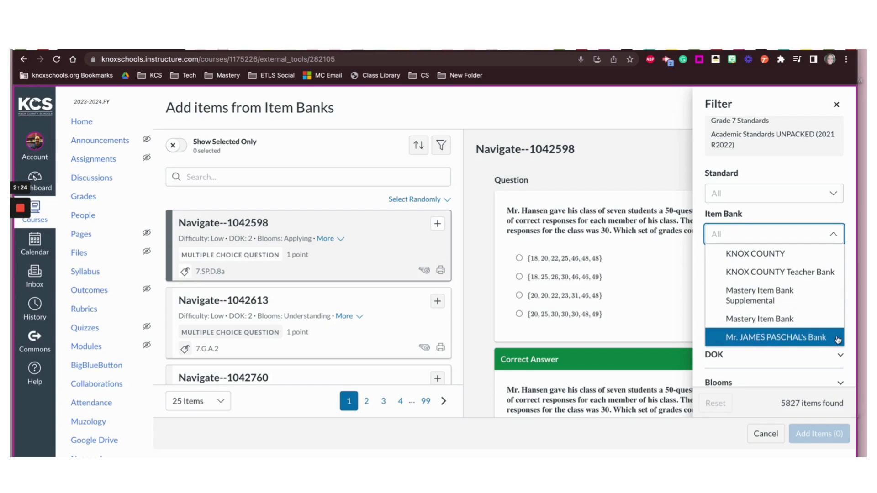
{"action": "left_click", "coordinate": [780, 300]}
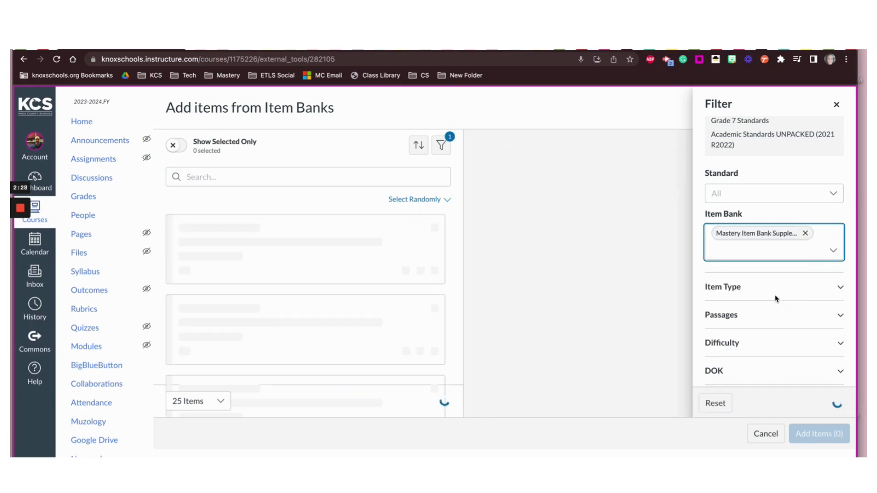
{"action": "left_click", "coordinate": [834, 251]}
{"action": "left_click", "coordinate": [793, 335]}
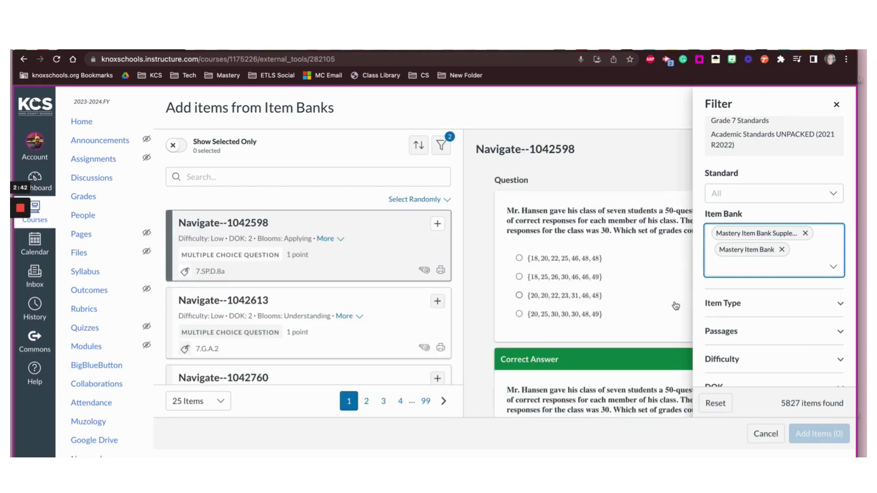
Step: Review the item type categories available in the item filter without choosing one
{"action": "scroll", "coordinate": [811, 292], "scroll_direction": "down", "scroll_amount": 2}
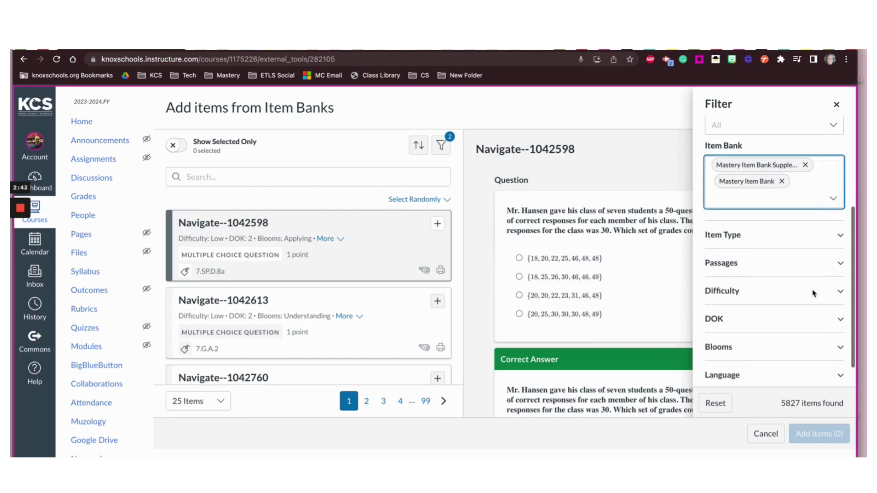
{"action": "left_click", "coordinate": [832, 233]}
{"action": "left_click", "coordinate": [831, 254]}
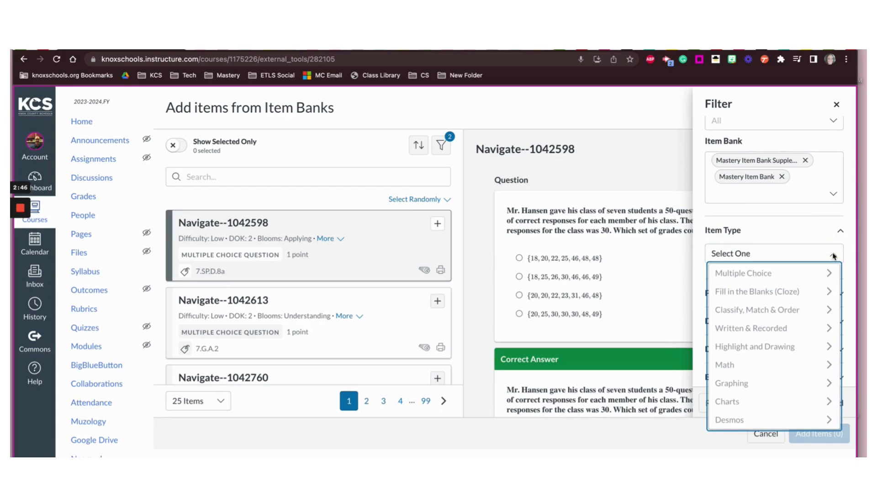
{"action": "scroll", "coordinate": [786, 360], "scroll_direction": "down", "scroll_amount": 1}
{"action": "scroll", "coordinate": [786, 361], "scroll_direction": "up", "scroll_amount": 1}
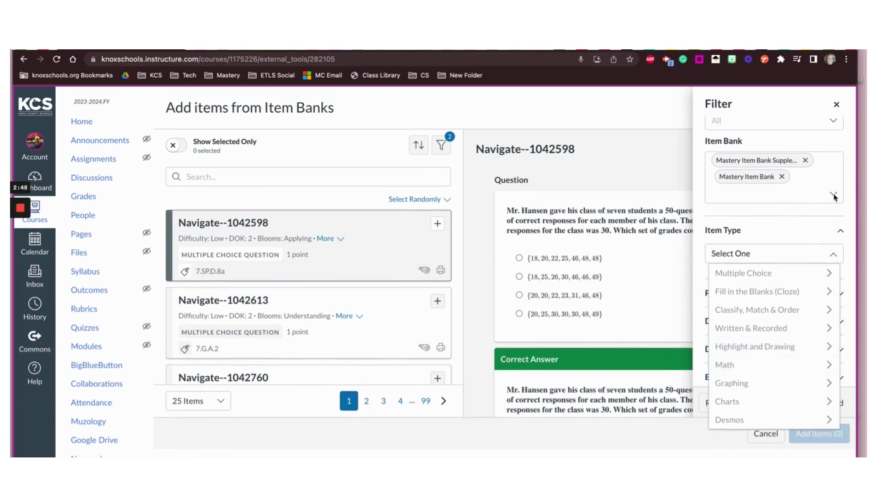
{"action": "left_click", "coordinate": [842, 232]}
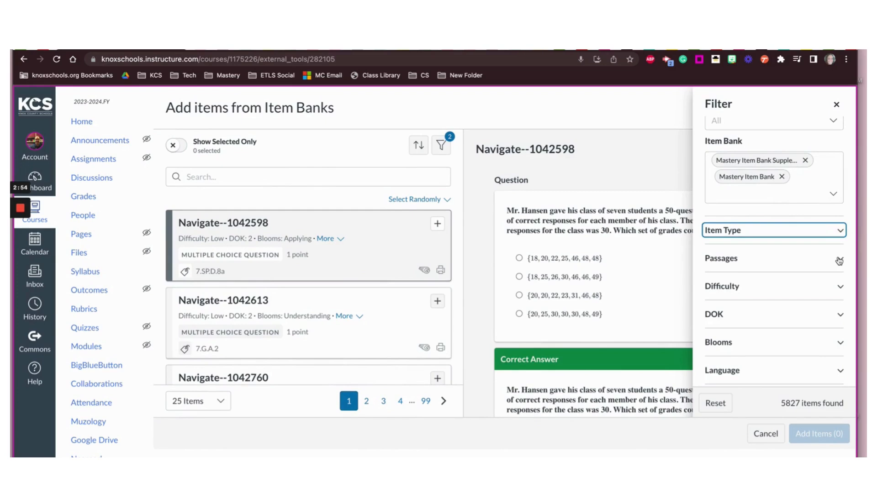
Step: Check the Other Features filter options without selecting any, and close the item filter
{"action": "scroll", "coordinate": [841, 270], "scroll_direction": "down", "scroll_amount": 2}
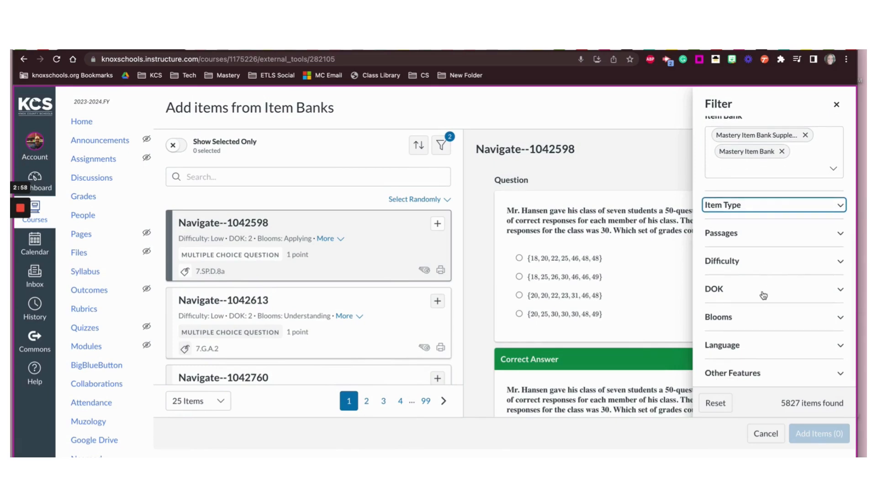
{"action": "left_click", "coordinate": [840, 375]}
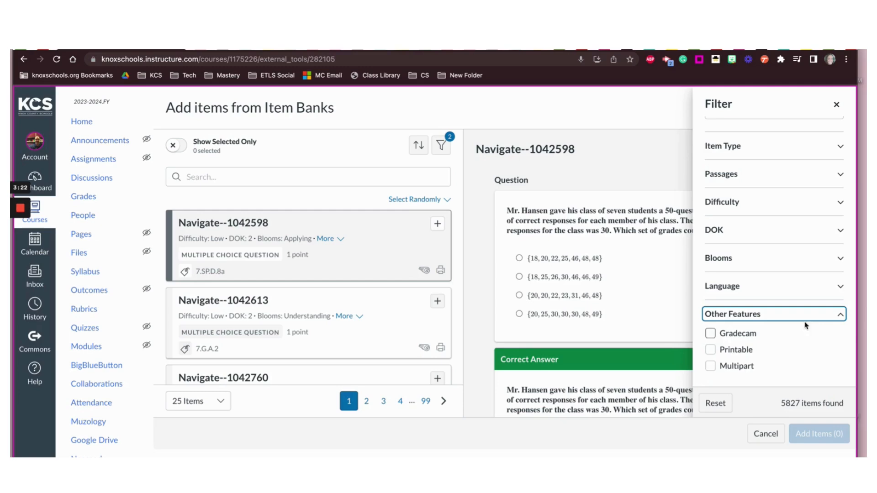
{"action": "left_click", "coordinate": [840, 315]}
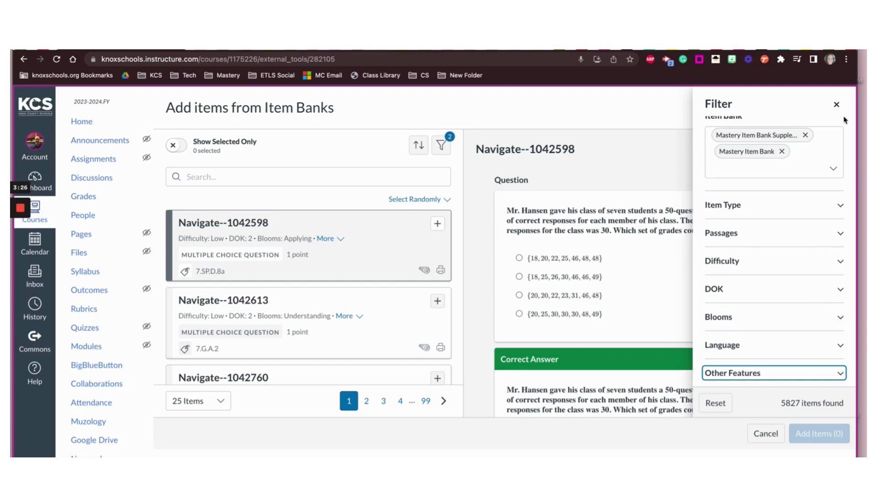
{"action": "left_click", "coordinate": [836, 104]}
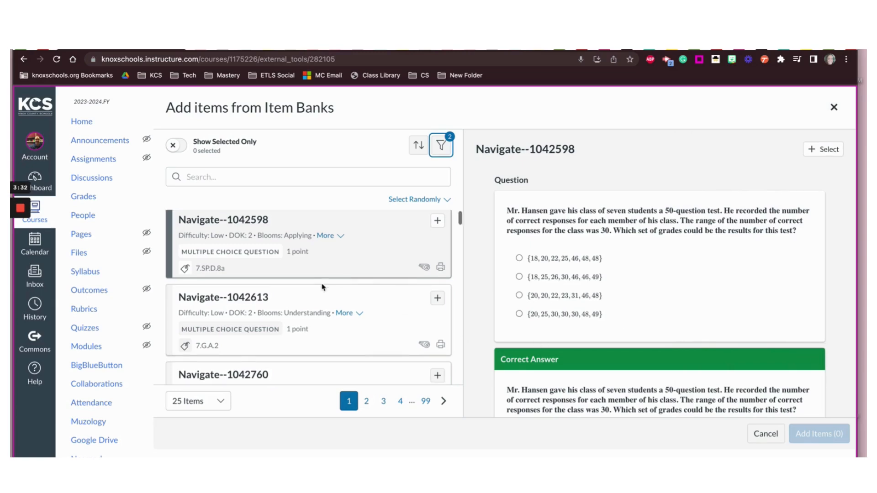
Step: Add five item bank questions to the Practice assessment, including Navigate--1042598, Navigate--1042613 and Navigate--1157104, and look over the resulting item list
{"action": "scroll", "coordinate": [323, 287], "scroll_direction": "down", "scroll_amount": 3}
{"action": "scroll", "coordinate": [322, 286], "scroll_direction": "down", "scroll_amount": 3}
{"action": "scroll", "coordinate": [323, 288], "scroll_direction": "up", "scroll_amount": 5}
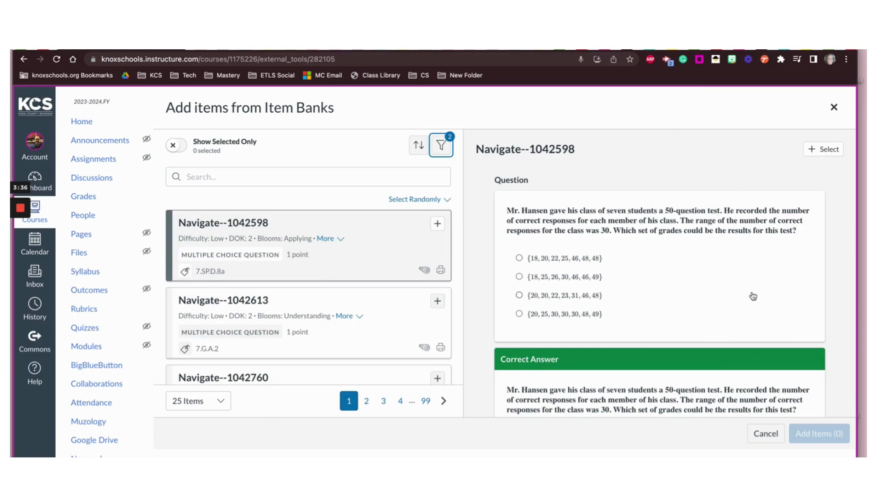
{"action": "left_click", "coordinate": [437, 224]}
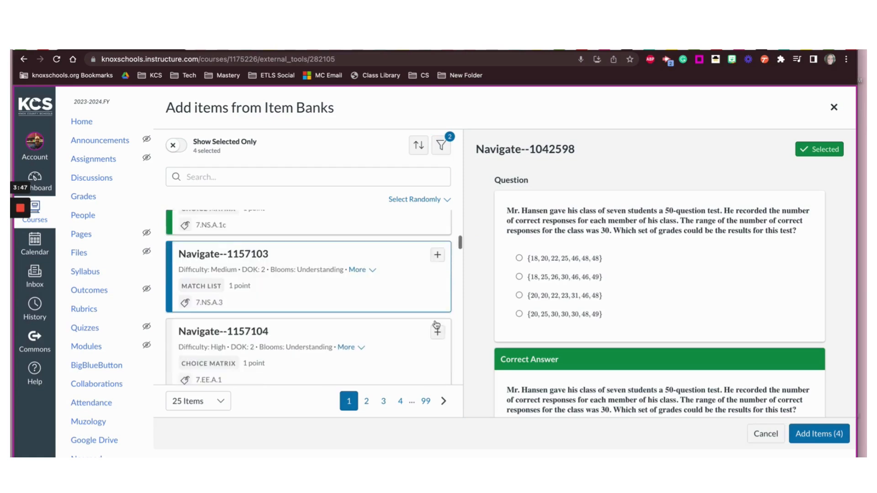
{"action": "left_click", "coordinate": [438, 332]}
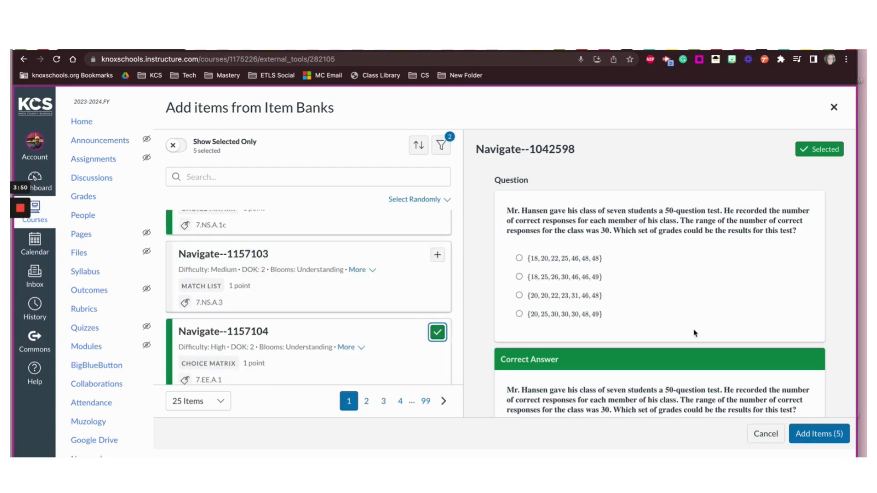
{"action": "left_click", "coordinate": [828, 436]}
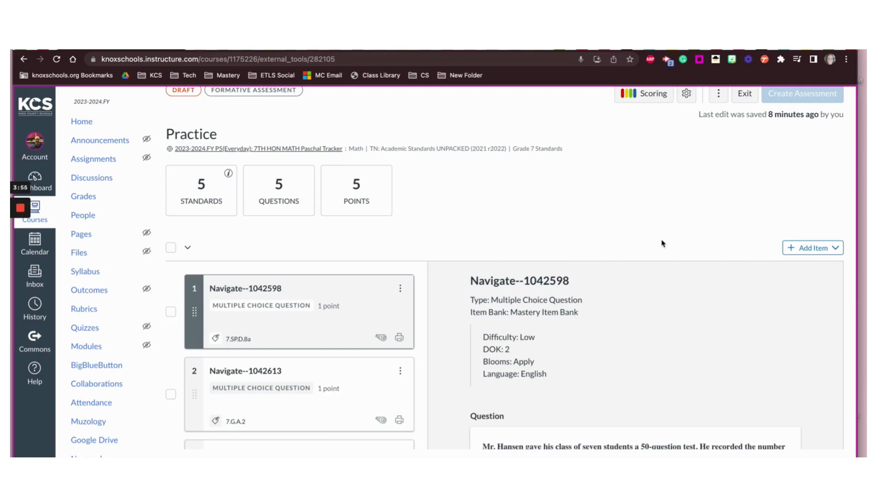
{"action": "scroll", "coordinate": [662, 244], "scroll_direction": "down", "scroll_amount": 3}
{"action": "scroll", "coordinate": [662, 244], "scroll_direction": "up", "scroll_amount": 4}
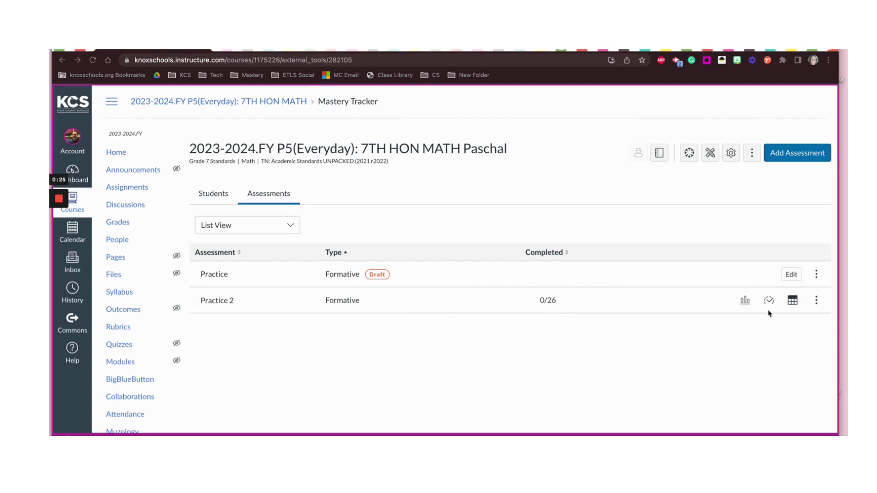
Step: Check the options for adding an assessment to the 7TH HON MATH tracker without choosing one
{"action": "left_click", "coordinate": [761, 343]}
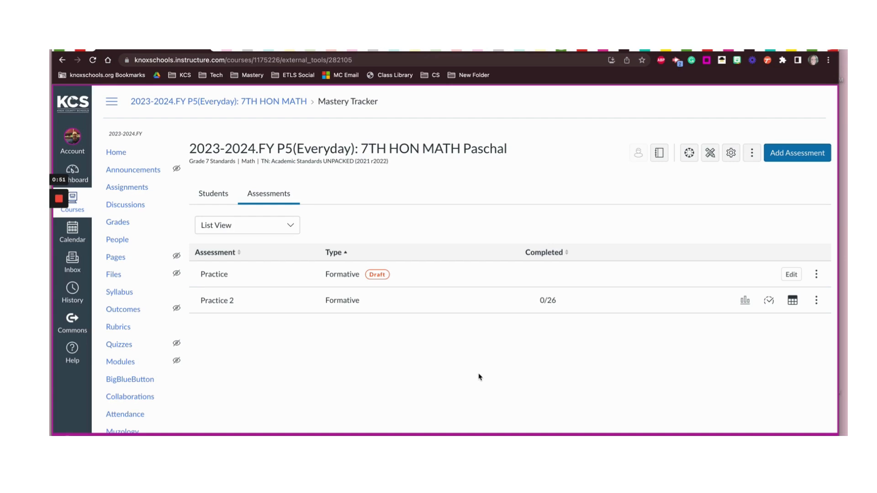
{"action": "left_click", "coordinate": [790, 161]}
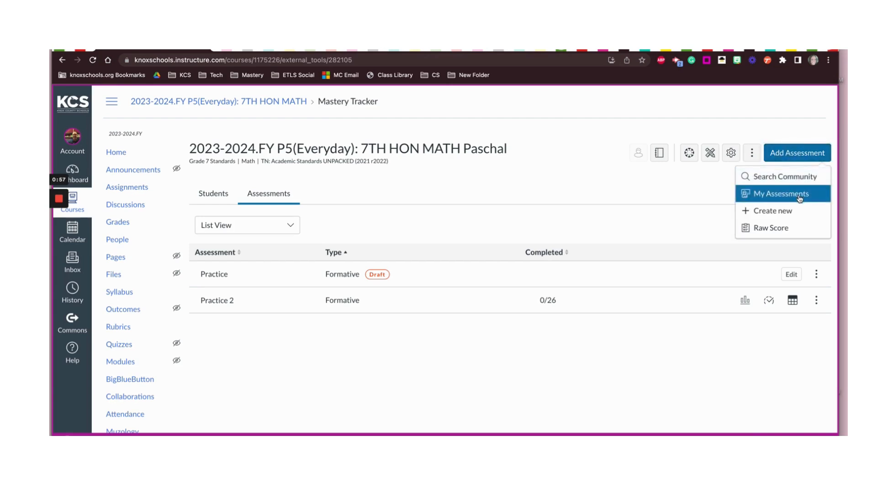
{"action": "left_click", "coordinate": [540, 195]}
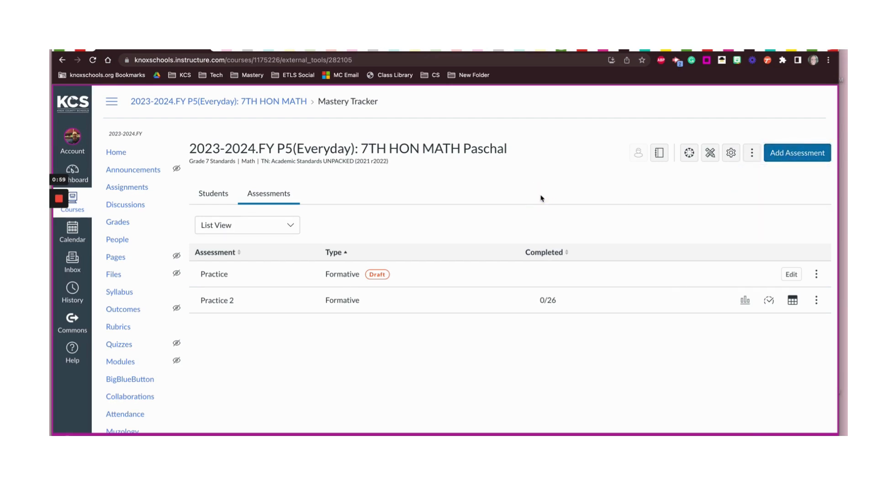